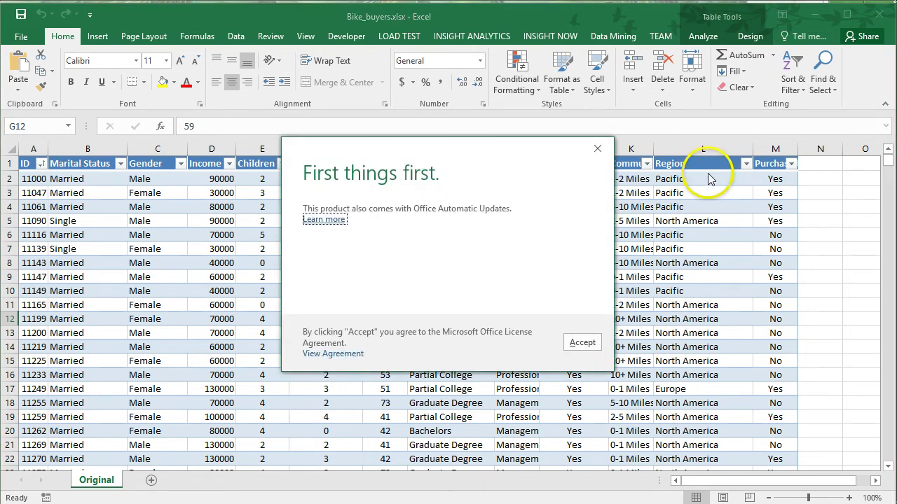
- Dismiss the update notice and sort the bike buyers table by Occupation, A to Z
left_click(587, 343)
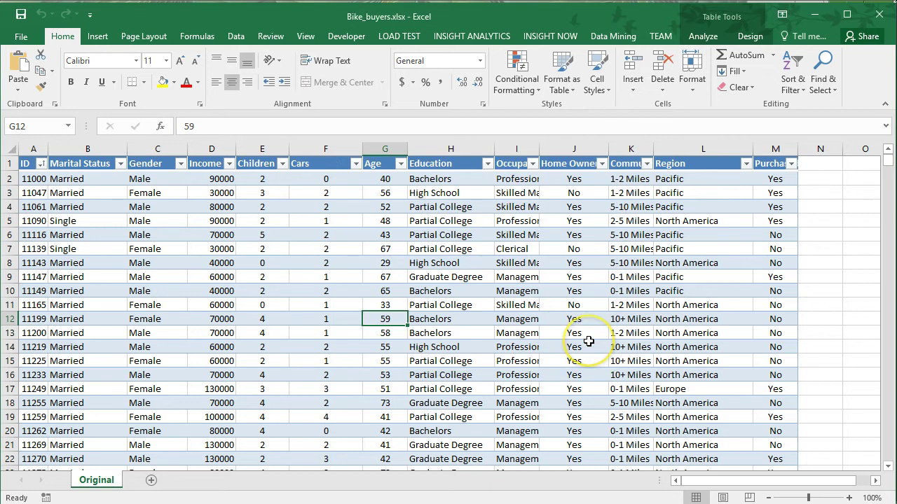
left_click(690, 189)
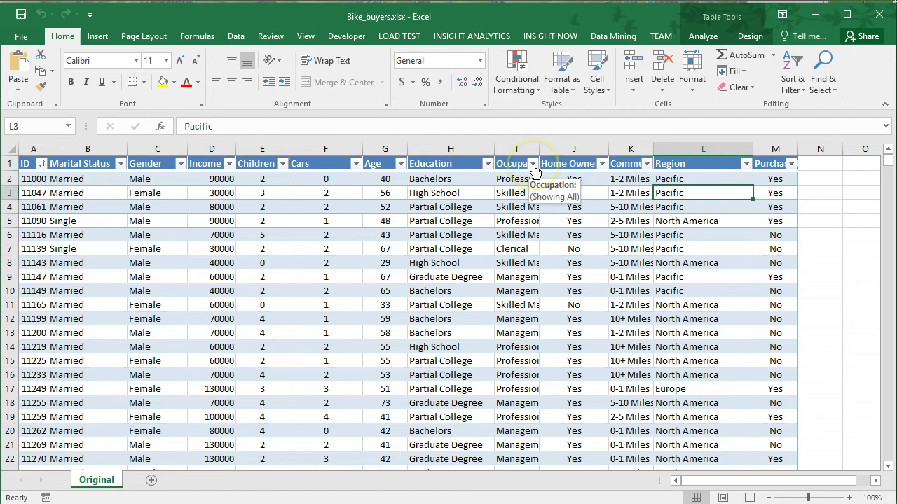
left_click(533, 166)
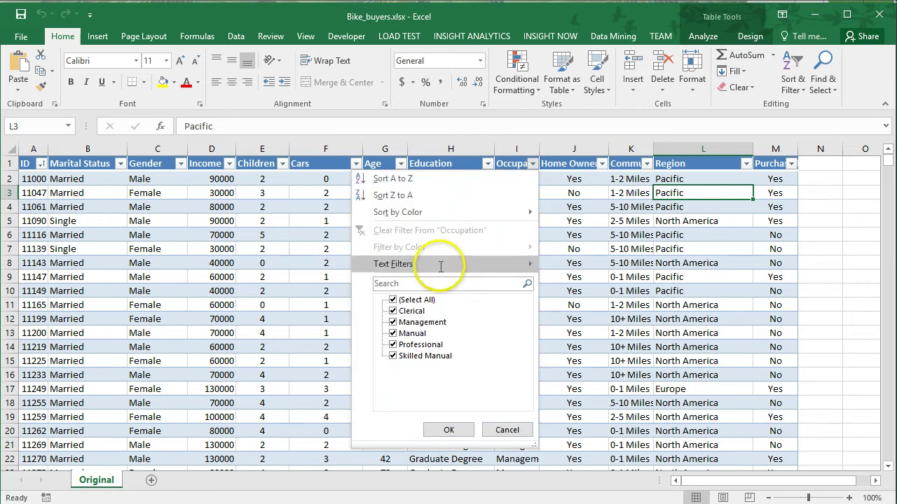
left_click(401, 178)
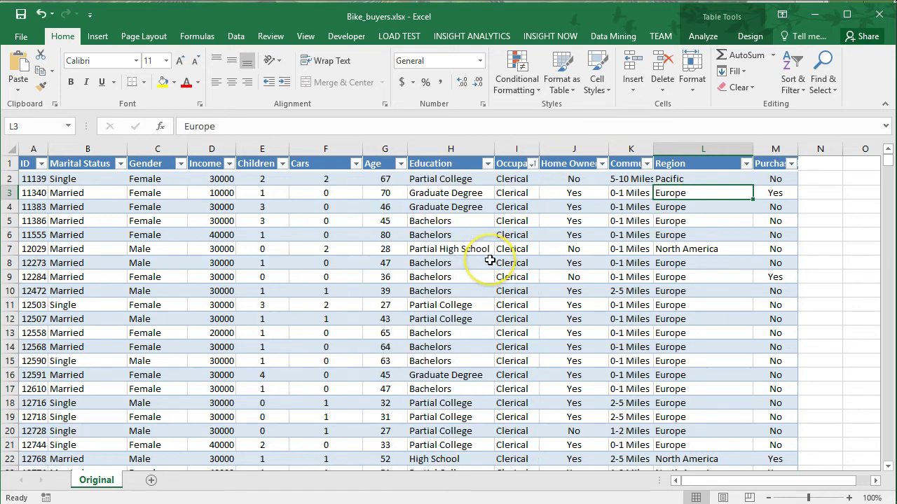
- Select the Clerical entries at the top of the Occupation column
left_click(515, 192)
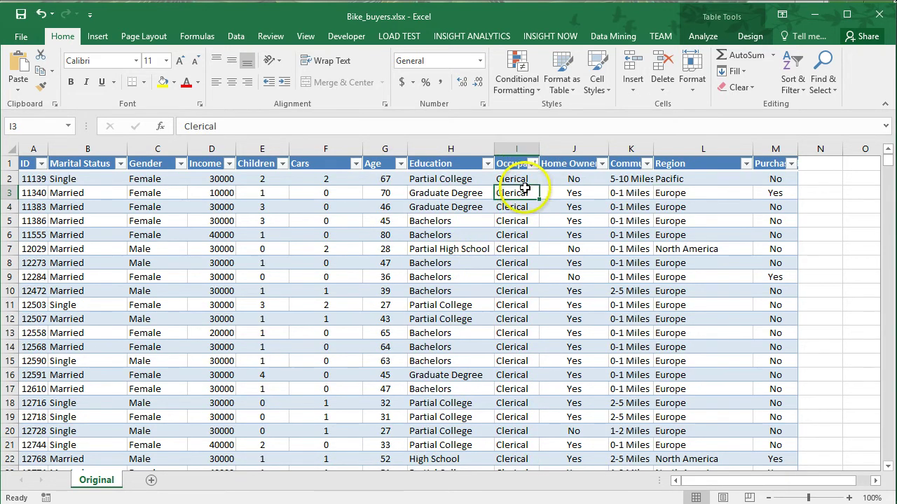
left_click_drag(515, 177, 511, 344)
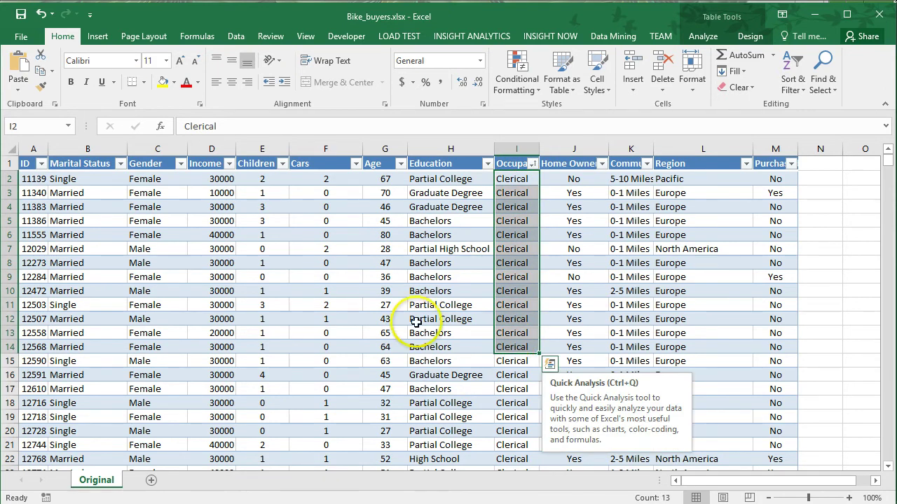
left_click_drag(221, 180, 214, 375)
left_click_drag(509, 181, 507, 362)
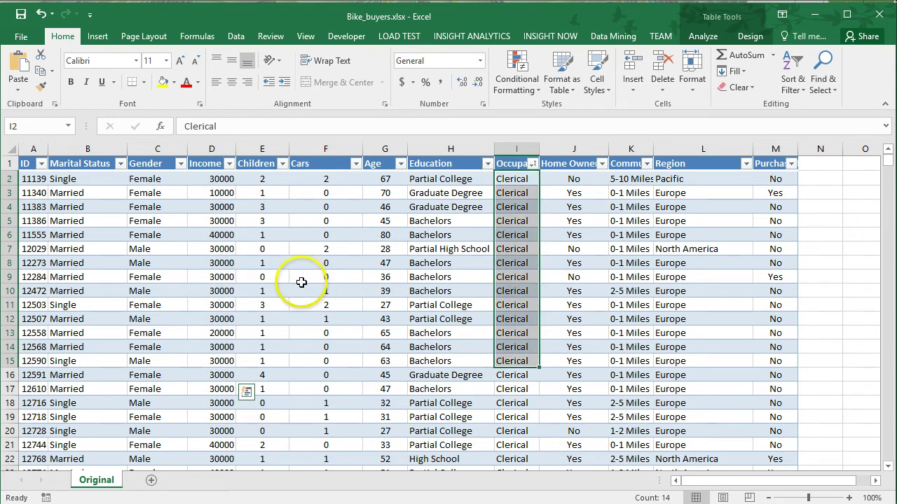
- Add a new worksheet with the header 'Clerical' in A1
left_click(151, 480)
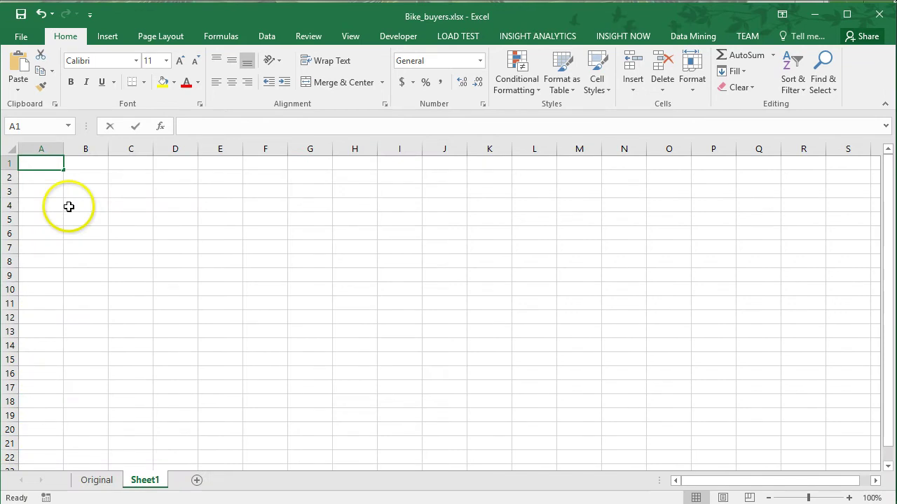
type("Clerica")
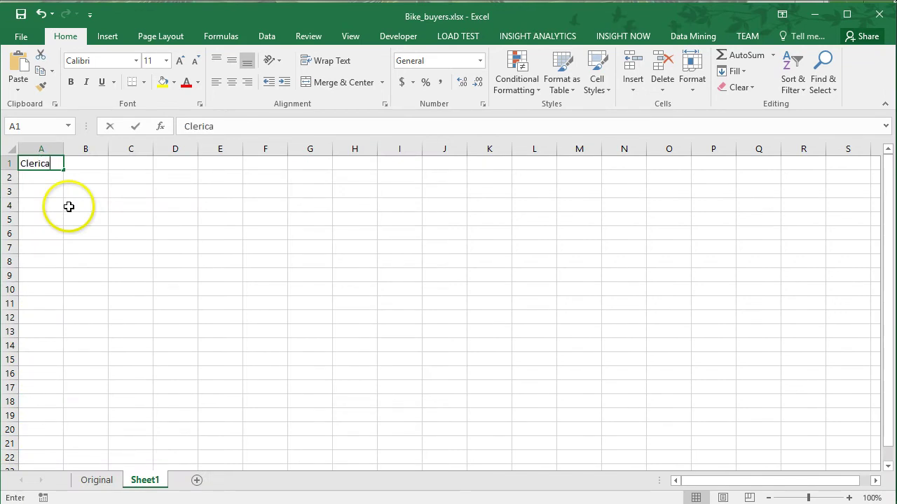
type("l")
key("Return")
- Copy the Clerical rows' Income values from the Original sheet
left_click(91, 479)
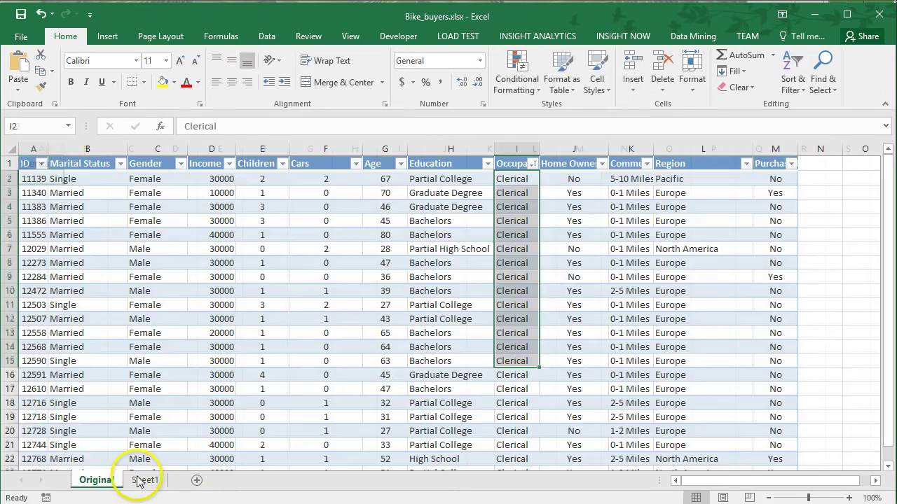
left_click_drag(210, 180, 210, 401)
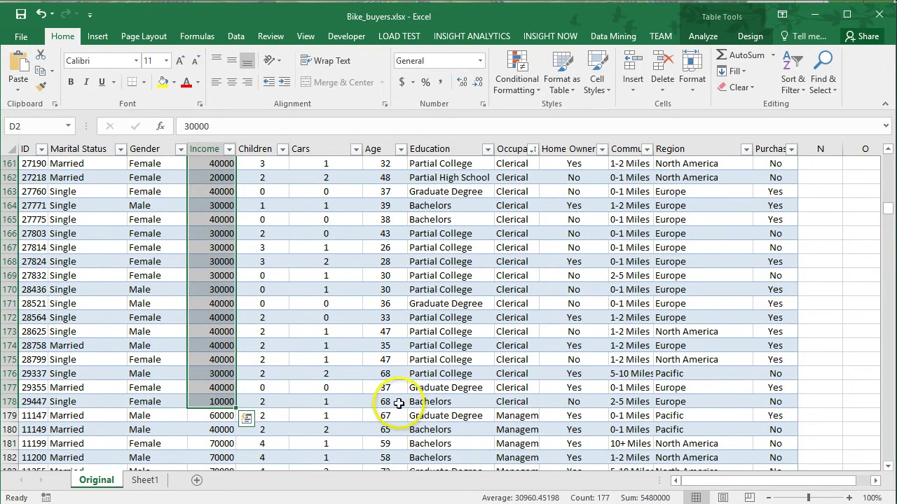
key("ctrl+c")
- Paste the Clerical incomes into column A of Sheet1 and add 'Management' as the B1 header
left_click(145, 480)
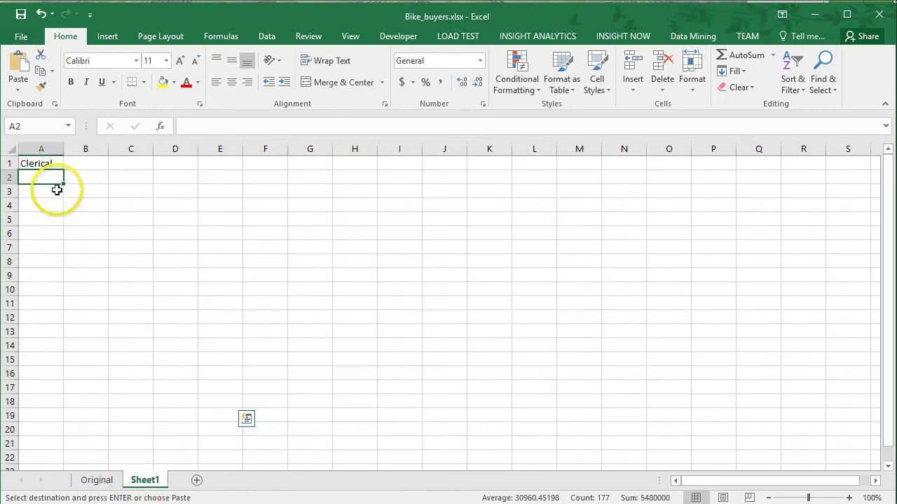
key("ctrl+v")
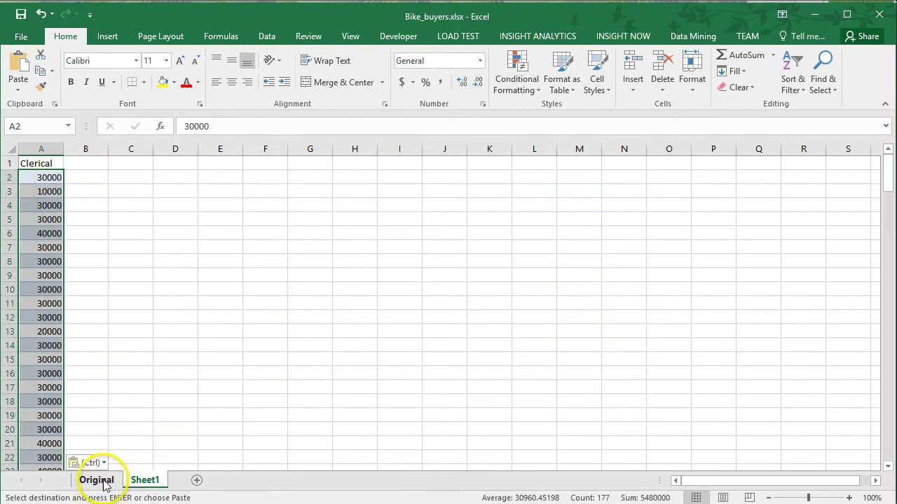
left_click(103, 483)
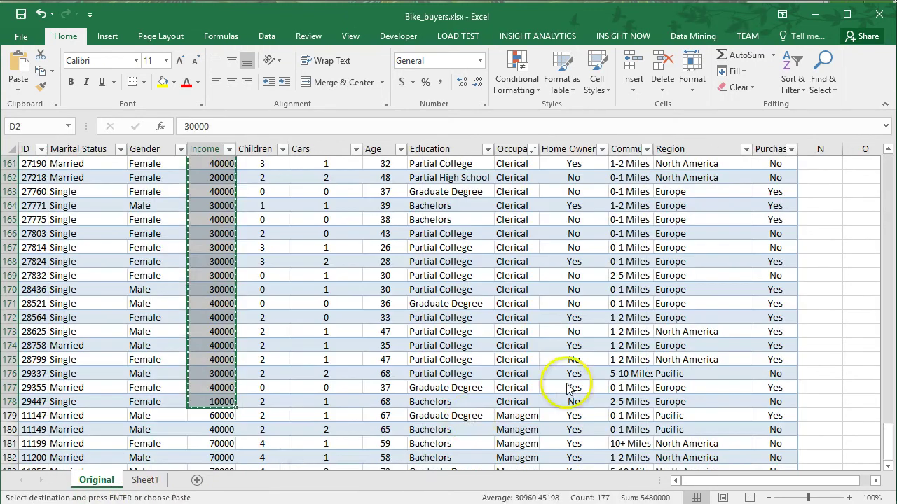
left_click(144, 480)
left_click(79, 167)
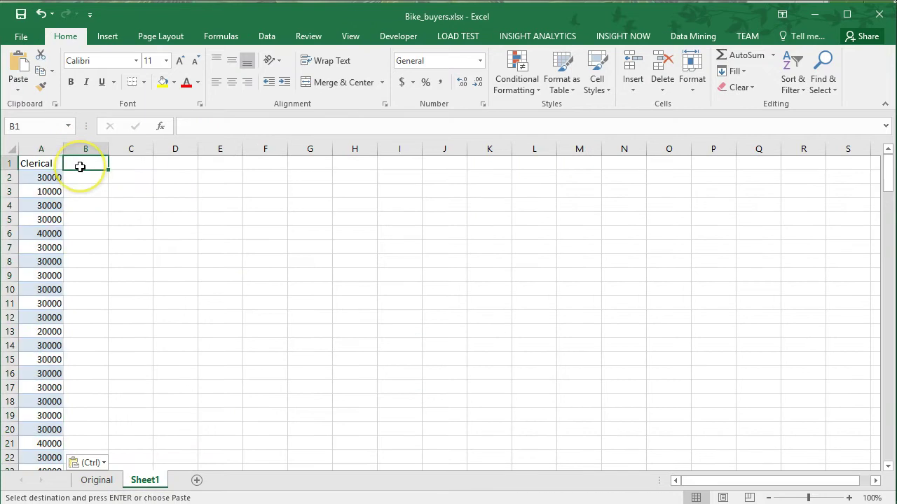
type("Manage")
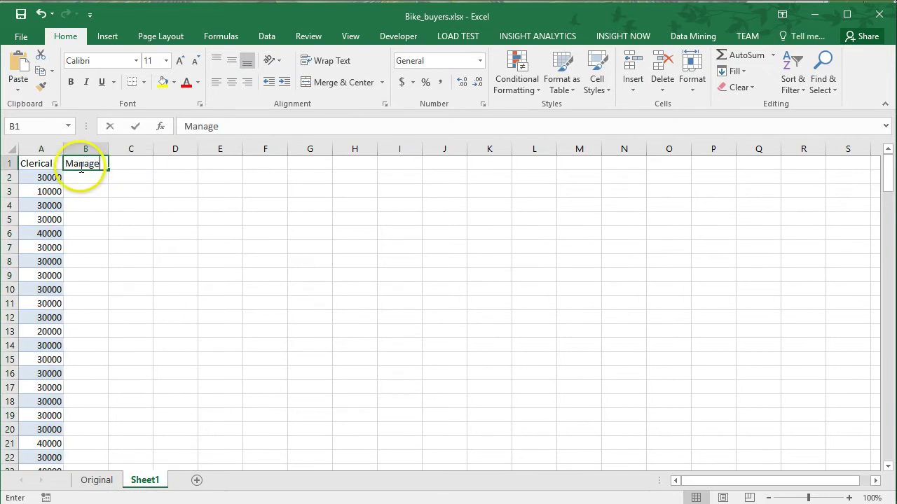
type("ment")
key("Return")
- Select the Management incomes, starting at D179, on the Original sheet
left_click(96, 481)
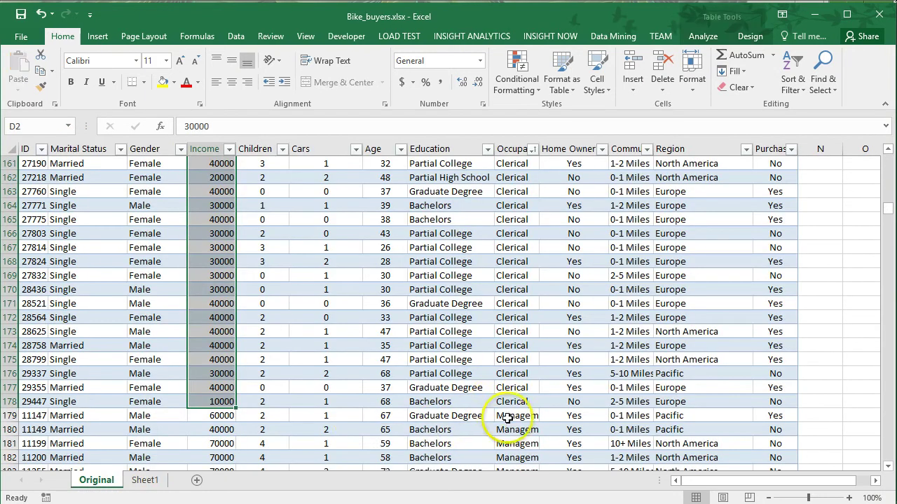
left_click_drag(214, 418, 213, 446)
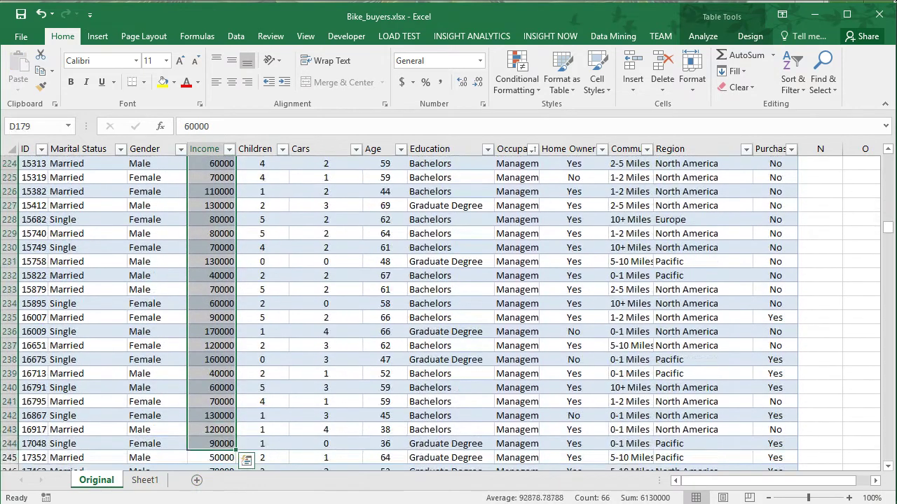
left_click_drag(216, 501, 214, 444)
scroll(213, 442, "up", 14)
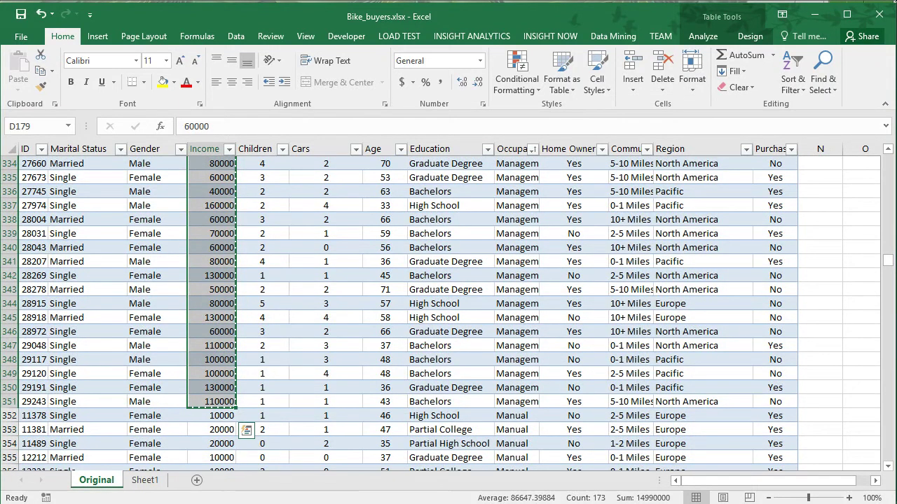
- Paste the Management incomes into column B, then select the Manual incomes D352:D470 on Original
left_click(145, 481)
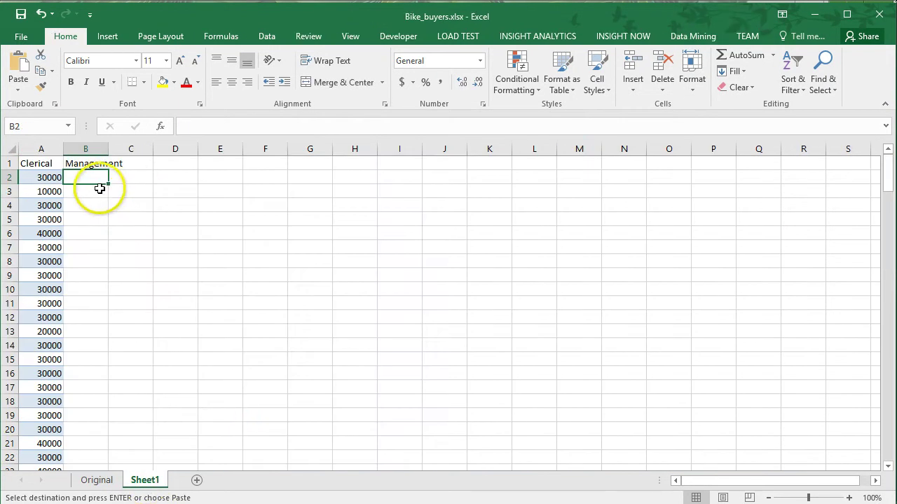
key("ctrl+v")
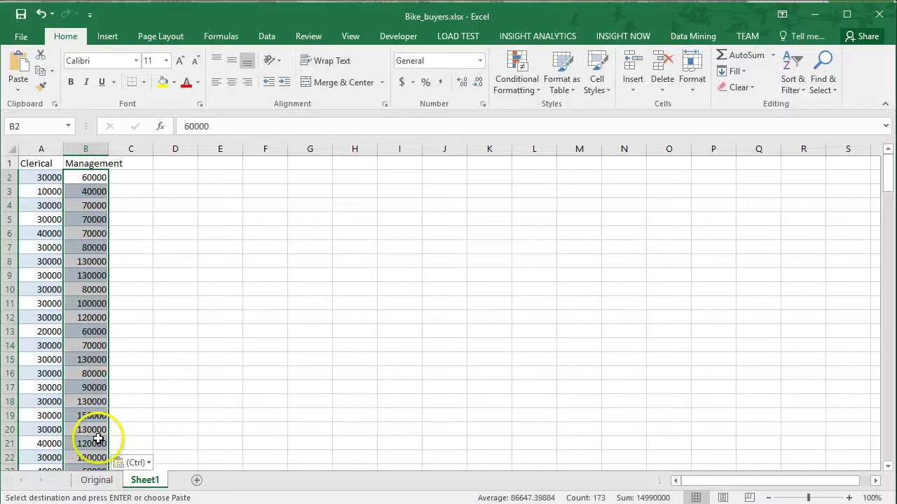
left_click(96, 480)
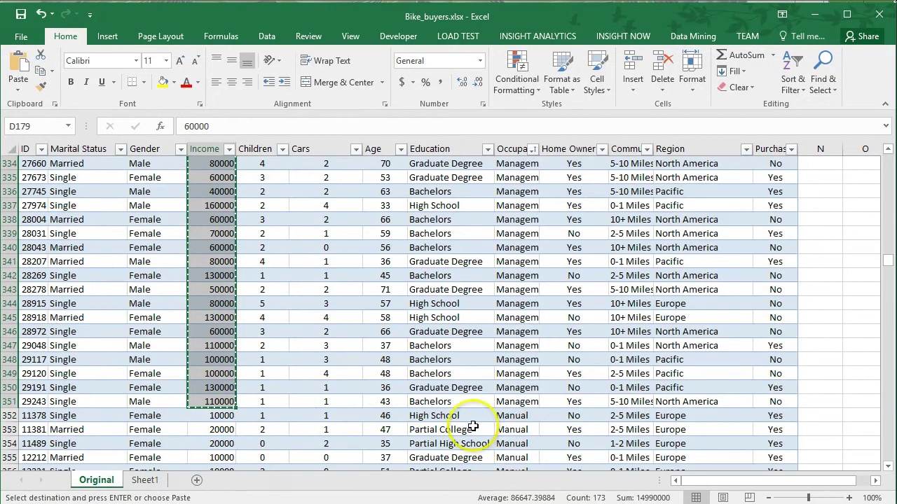
scroll(252, 406, "down", 1)
left_click_drag(220, 374, 220, 401)
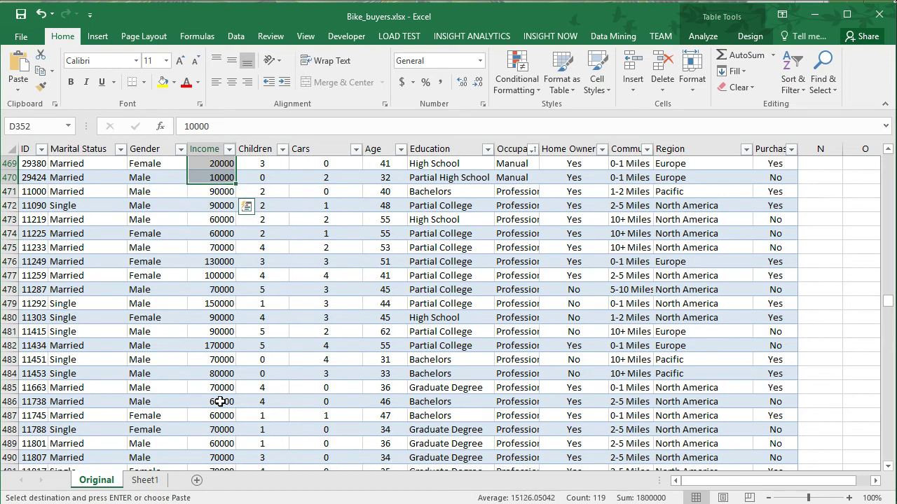
- Paste the Manual incomes into C2 and add headers 'Manual' in C1 and 'Professional' in D1
left_click(143, 479)
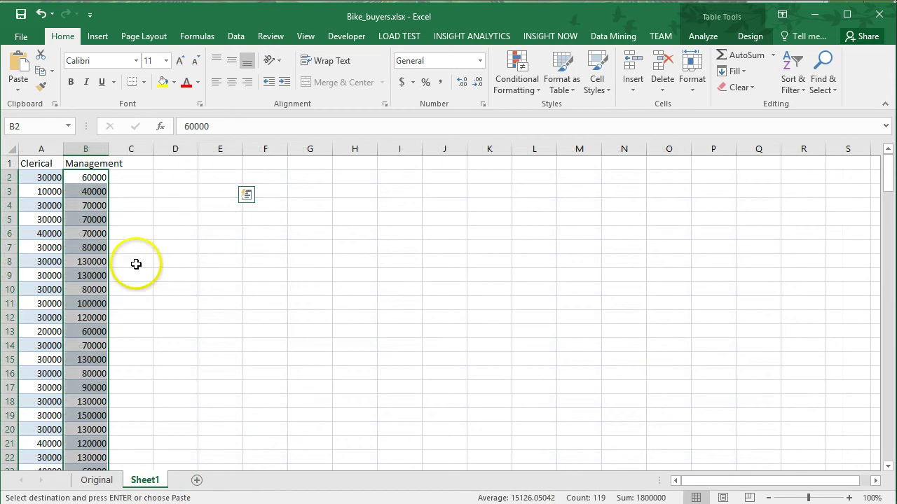
left_click(130, 179)
key("ctrl+v")
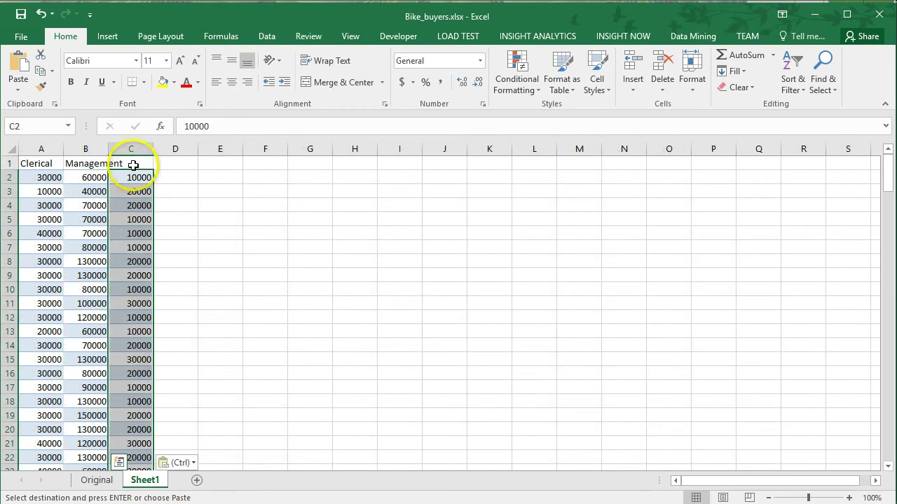
left_click(135, 160)
type("Manual")
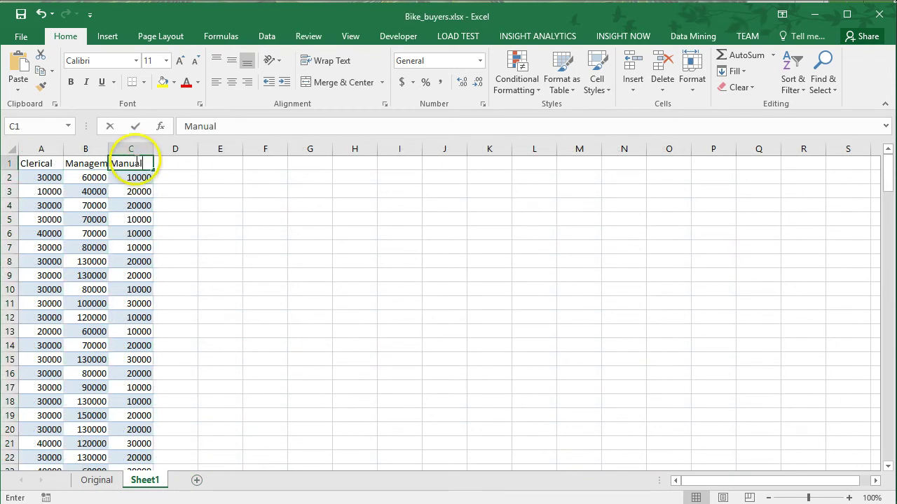
key("Tab")
type("Pro")
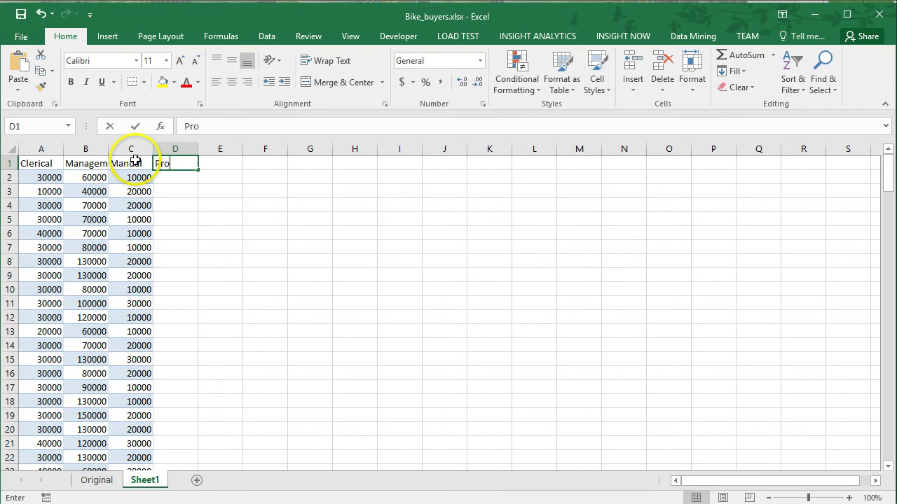
type("fefssion")
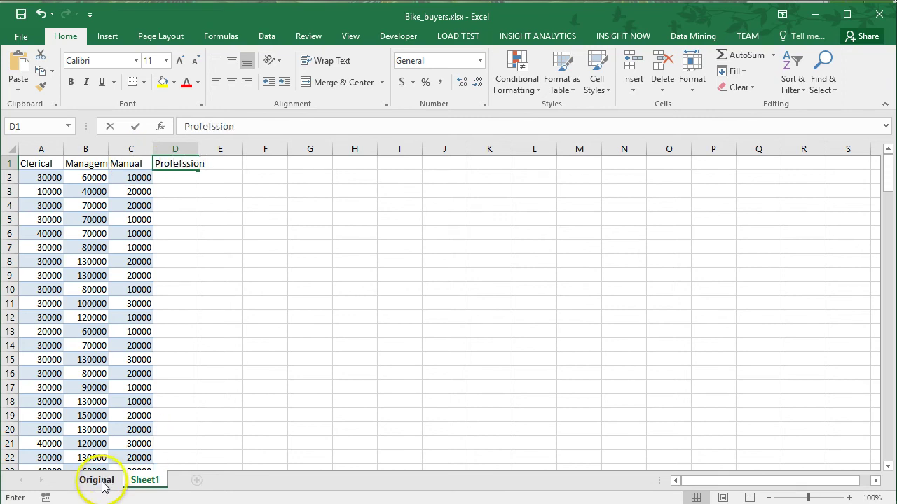
type("al")
key("Return")
- Copy the Professional incomes, starting at D471, from the Original sheet
left_click(97, 480)
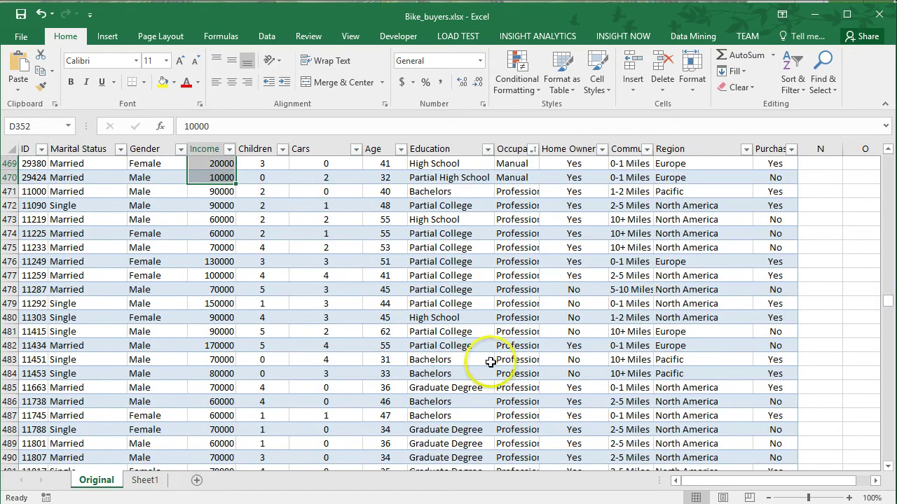
left_click_drag(216, 193, 217, 231)
scroll(217, 231, "down", 20)
scroll(217, 231, "down", 20)
scroll(218, 231, "down", 15)
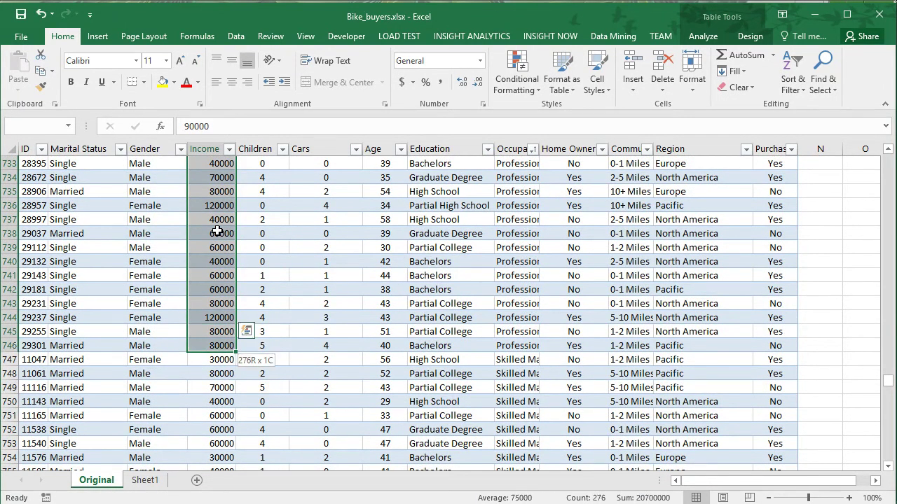
key("ctrl+c")
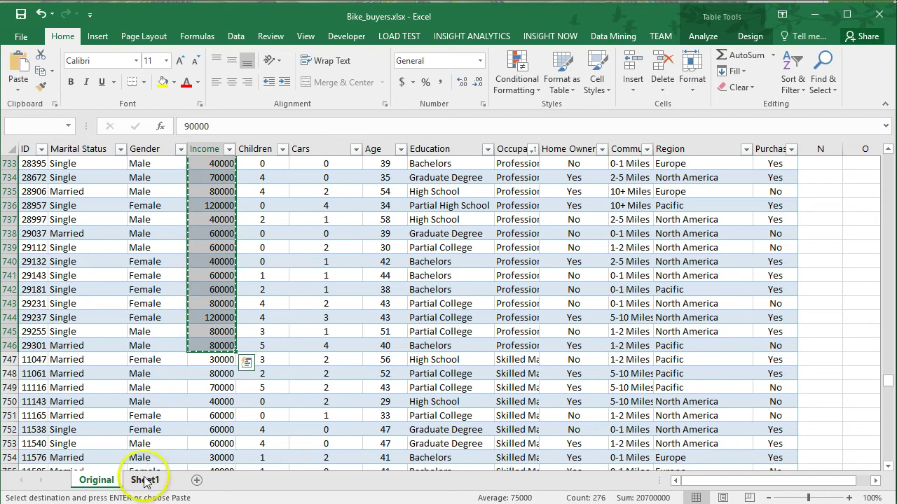
- Paste the Professional incomes into D2, correct its heading, and add 'Skilled Manual' in E1
left_click(144, 480)
left_click(176, 178)
key("ctrl+v")
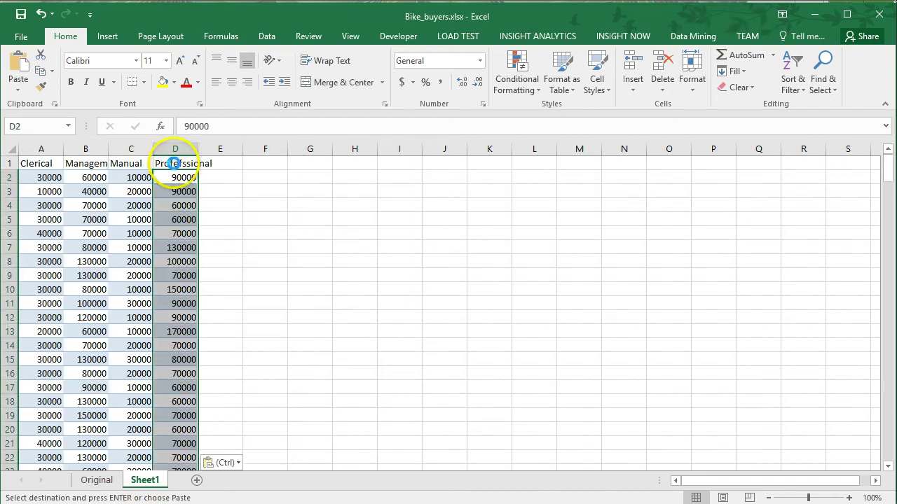
double_click(174, 162)
type("f")
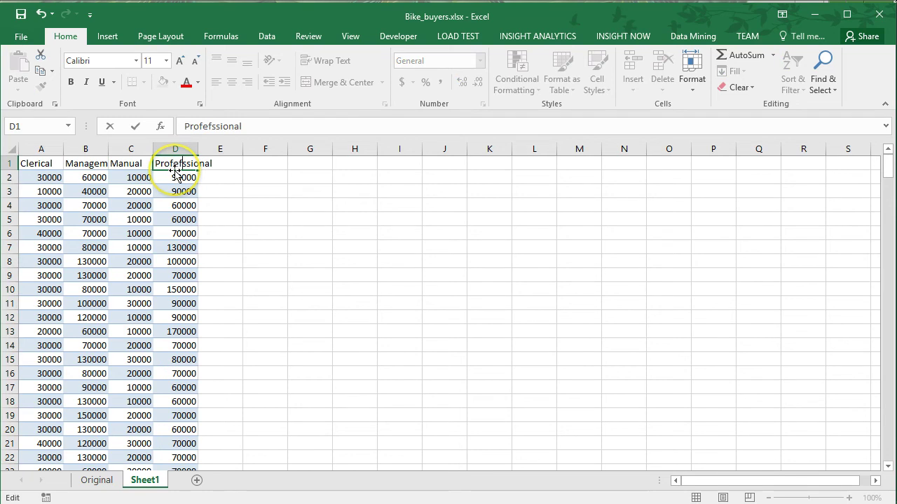
key("Tab")
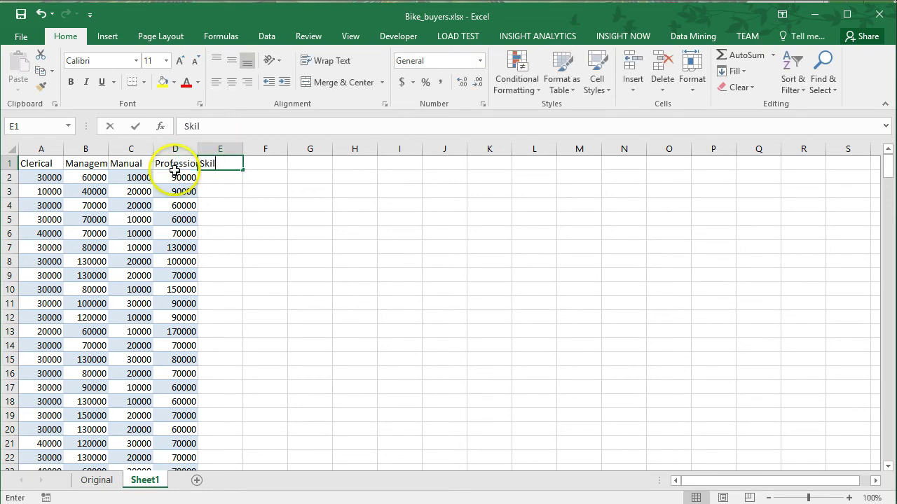
type("Skilled Man")
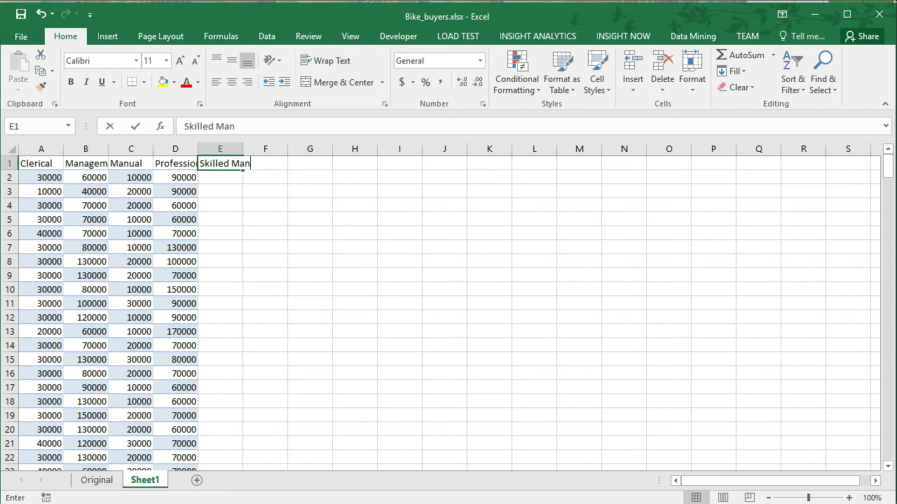
type("ual")
key("Return")
- Copy the 255 Skilled Manual incomes from Original and paste them into E2 on Sheet1
left_click(96, 479)
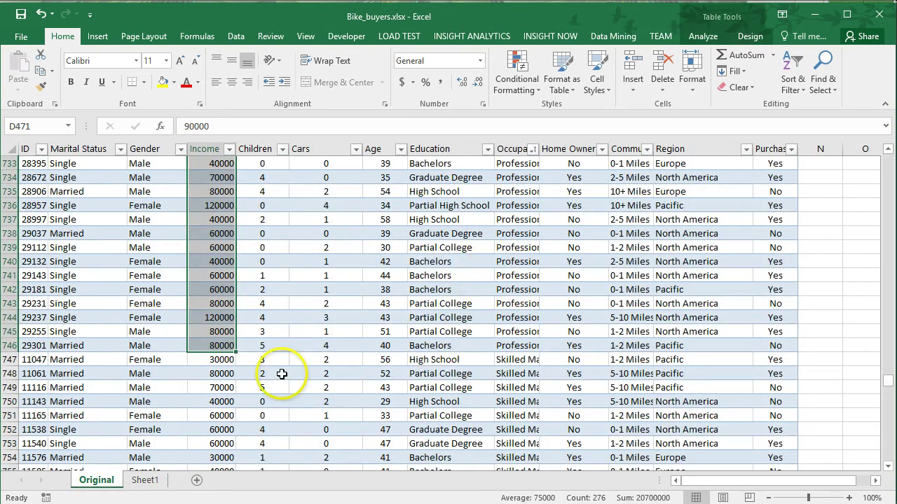
left_click_drag(220, 361, 217, 391)
key("ctrl+c")
left_click(137, 479)
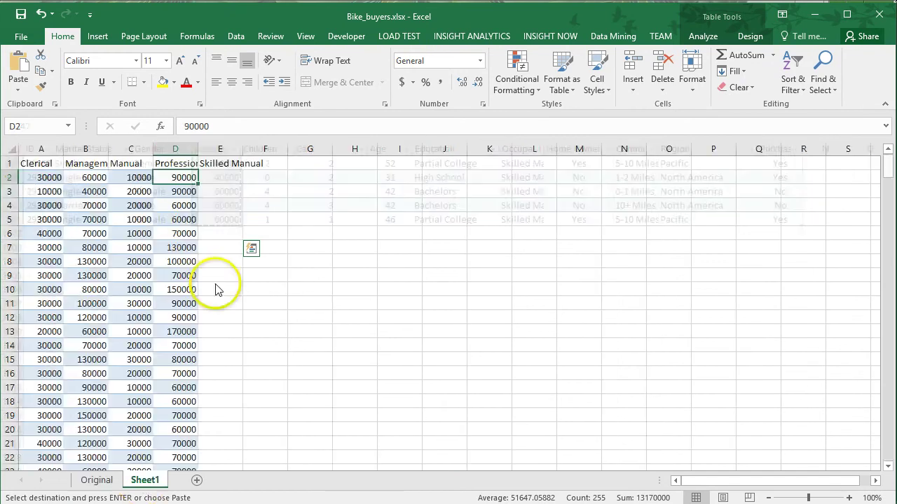
left_click(213, 177)
key("ctrl+v")
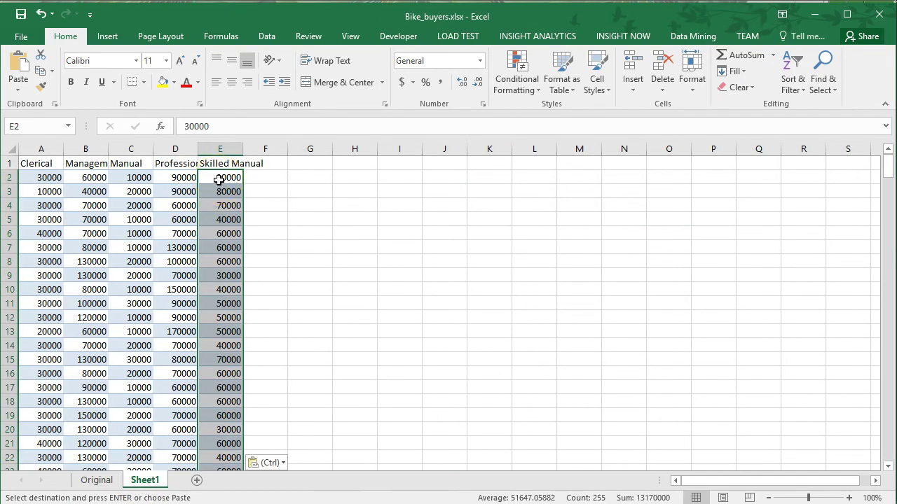
- Review the five column headings and their Clerical, Management and Manual income values
left_click(38, 164)
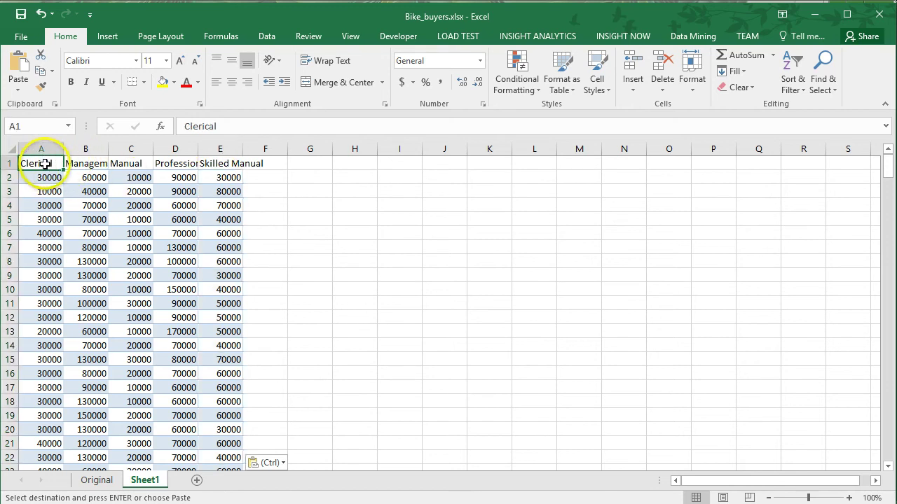
left_click(83, 164)
left_click(124, 164)
left_click(177, 163)
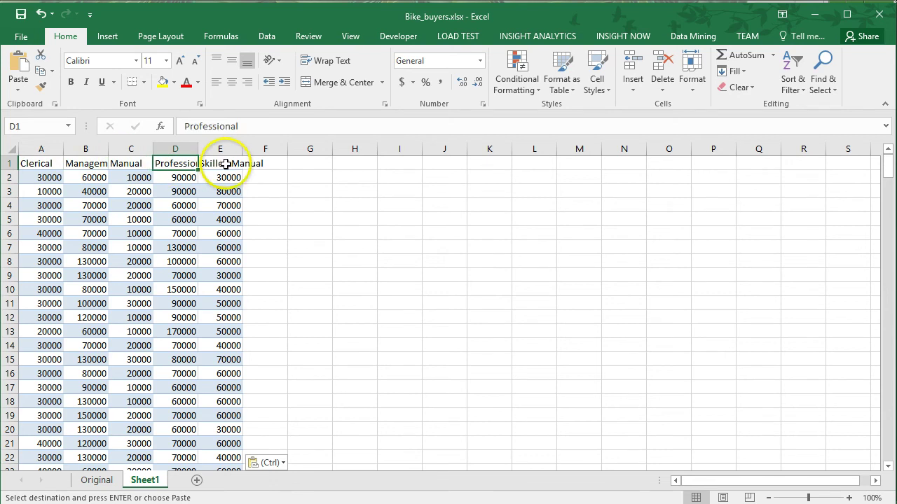
left_click(225, 164)
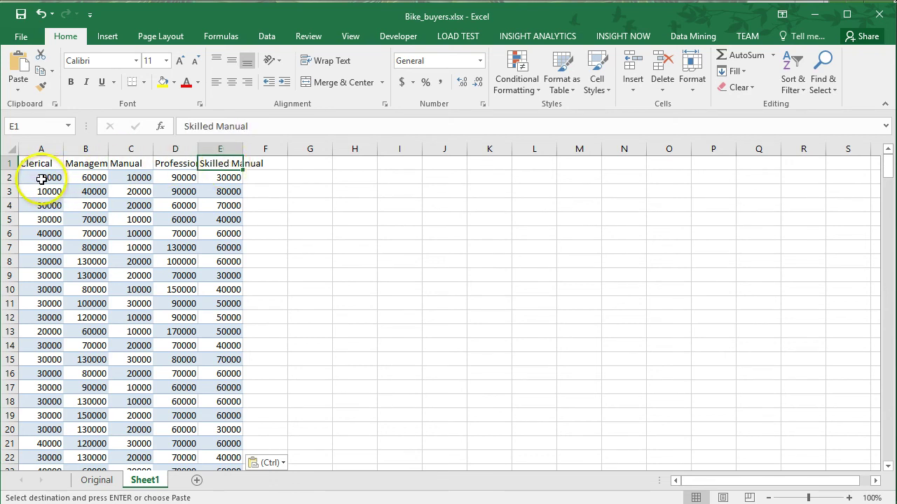
left_click_drag(42, 181, 17, 393)
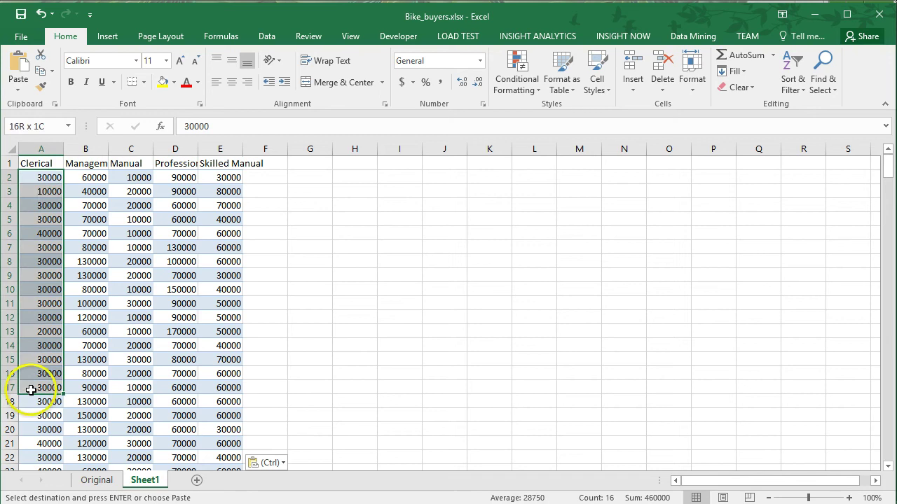
left_click_drag(74, 178, 82, 233)
left_click_drag(79, 283, 84, 317)
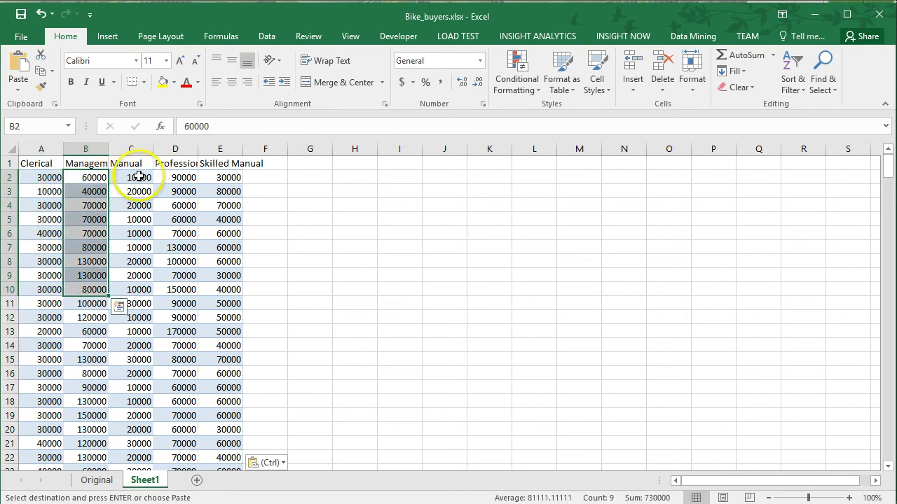
left_click_drag(136, 176, 133, 318)
- Select the whole income table A1:E201 with Ctrl+A
left_click(71, 218)
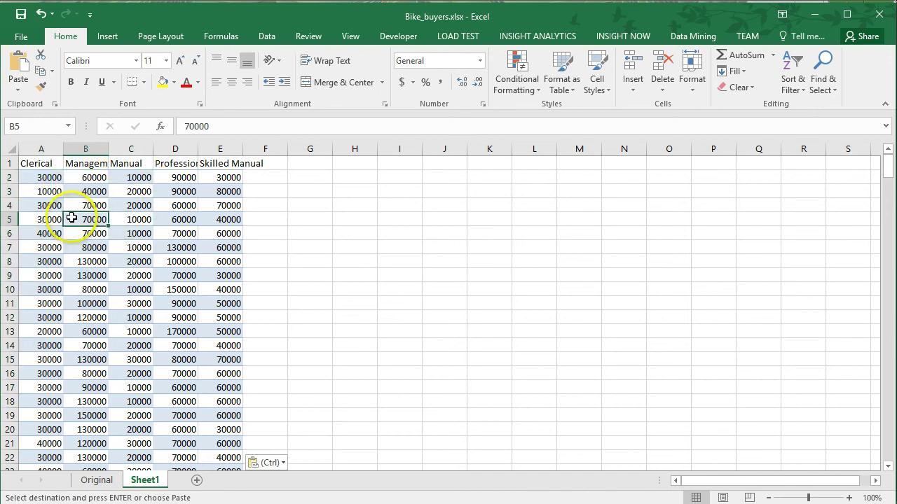
key("ctrl+a")
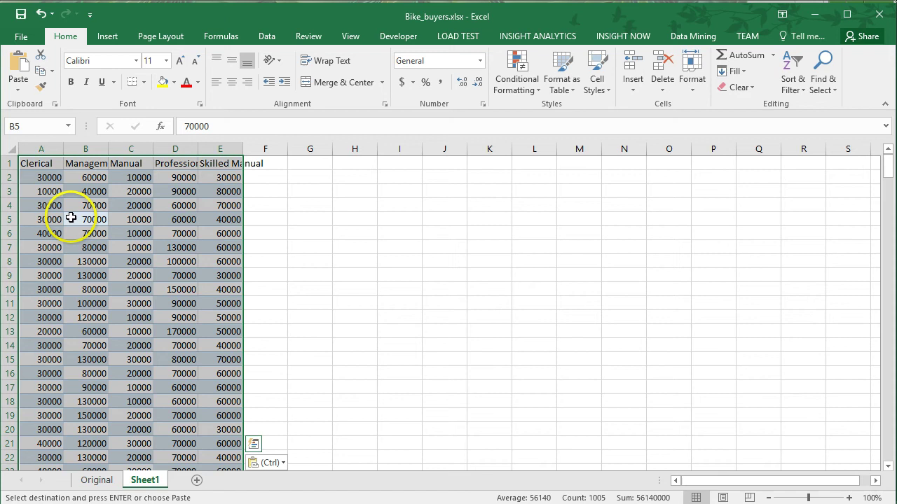
left_click(175, 220)
left_click(154, 253)
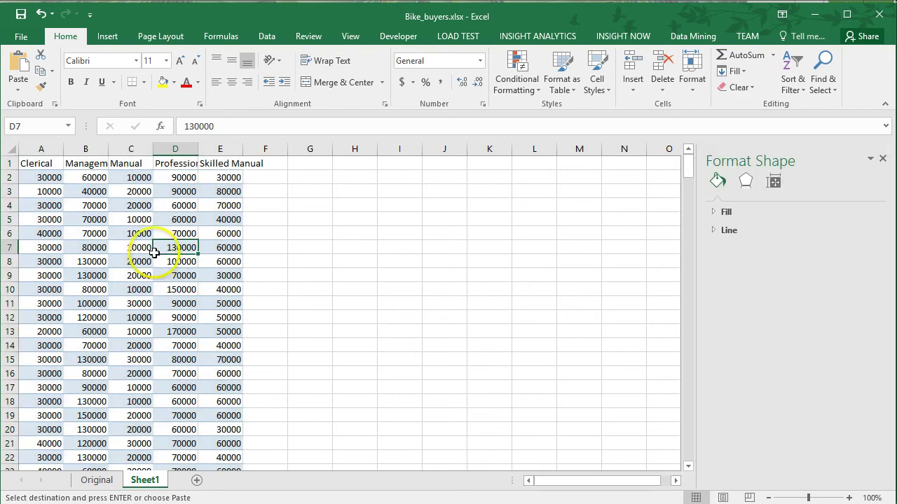
key("ctrl+a")
- Insert a Box and Whisker statistic chart from the selected income data
left_click(108, 36)
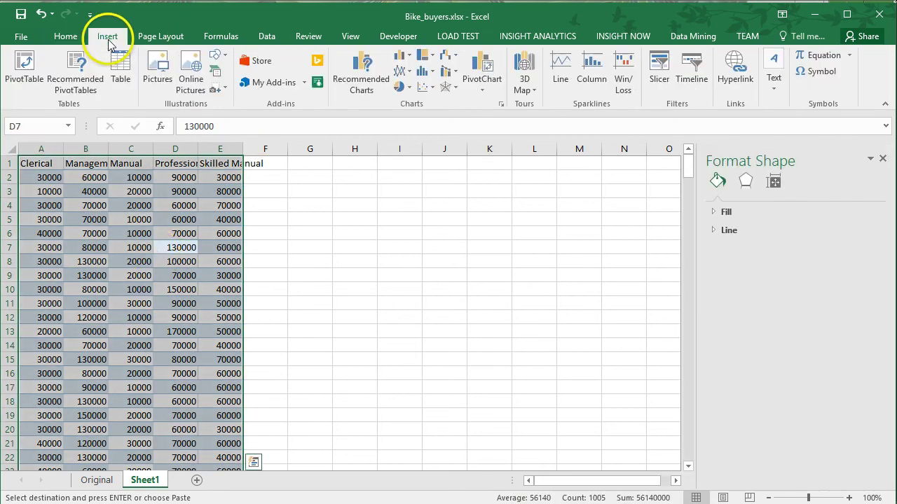
left_click(434, 71)
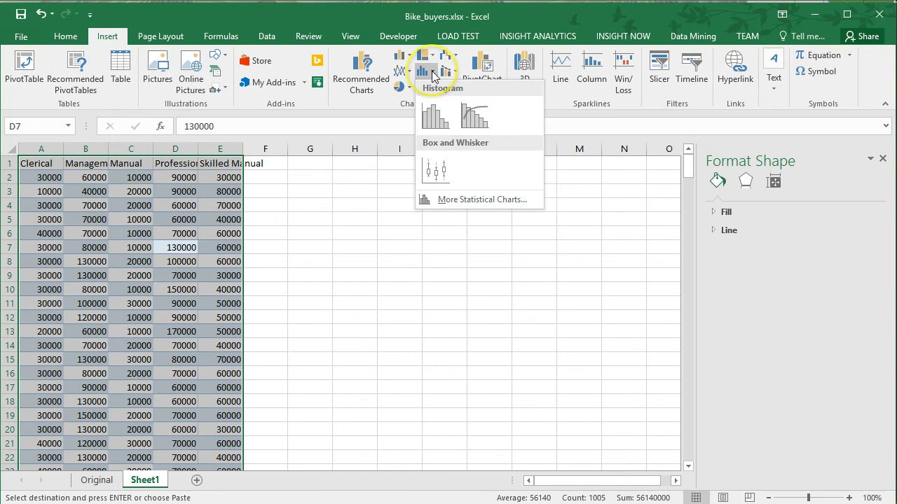
left_click(436, 171)
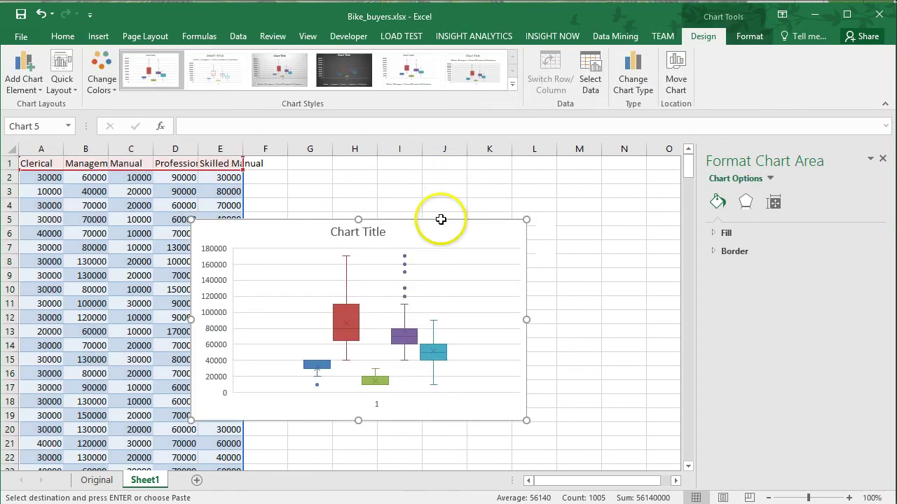
- Move the chart up beside the data and make it a bit taller
left_click_drag(441, 231, 494, 194)
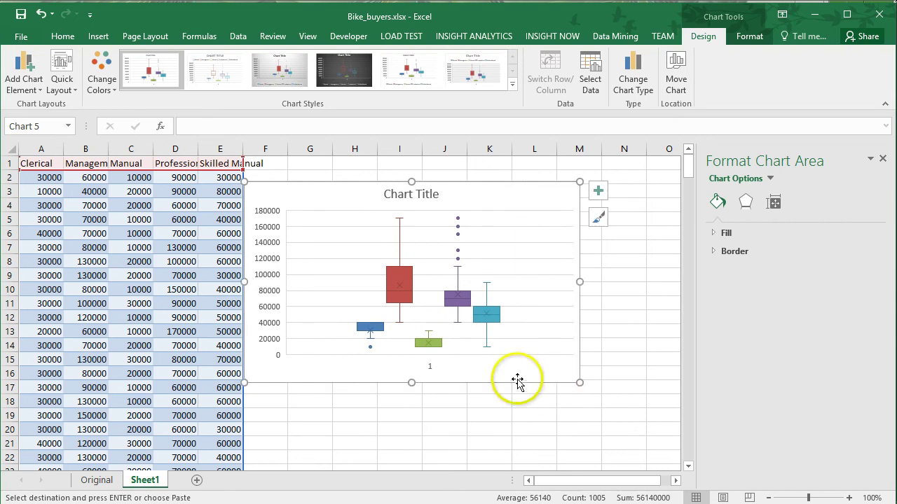
left_click_drag(411, 382, 410, 419)
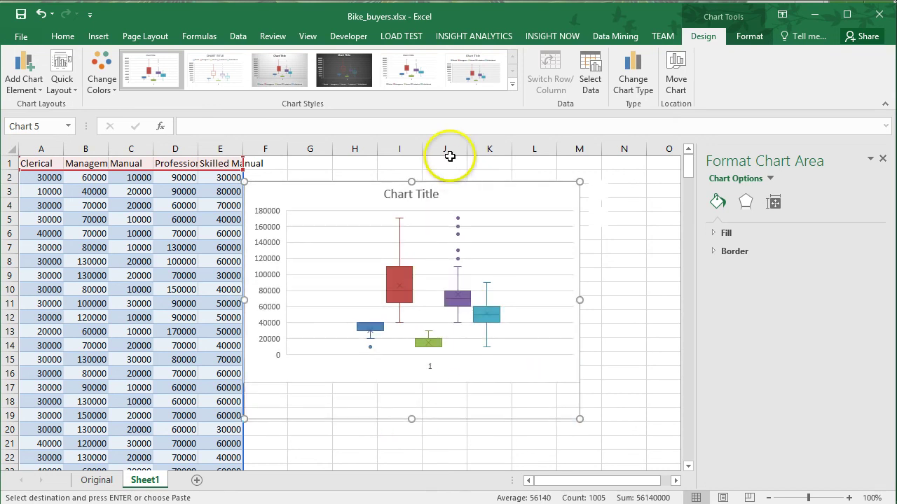
left_click_drag(452, 181, 470, 182)
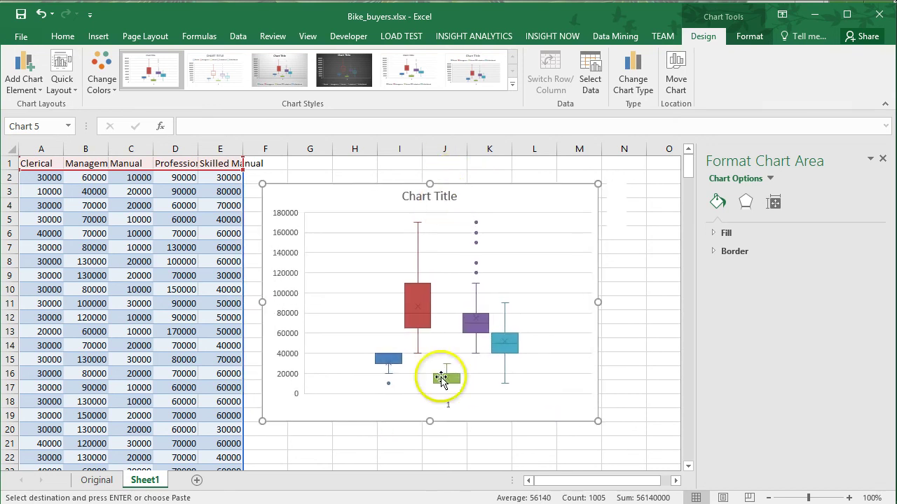
left_click(449, 406)
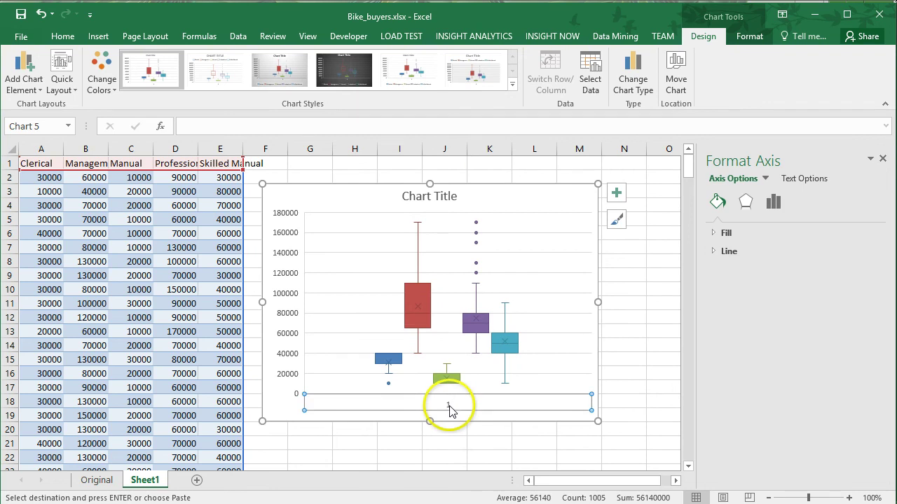
- Turn off the chart's primary horizontal axis
left_click(24, 80)
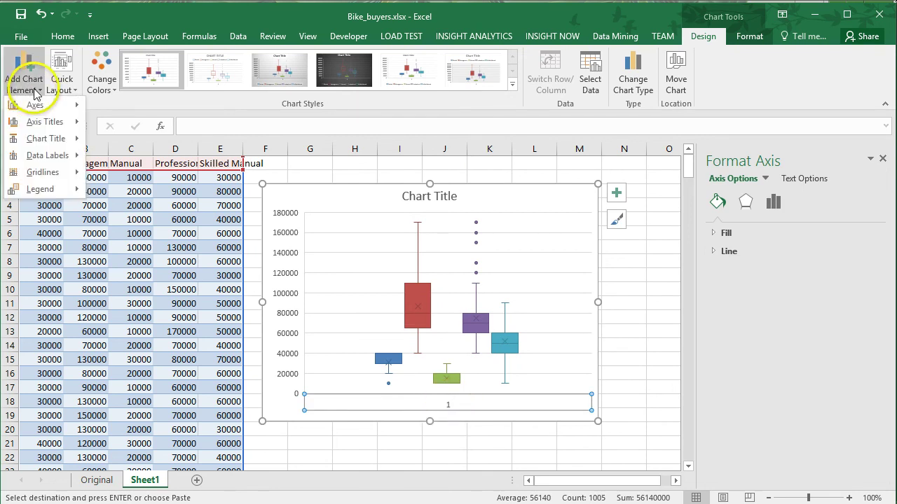
mouse_move(37, 106)
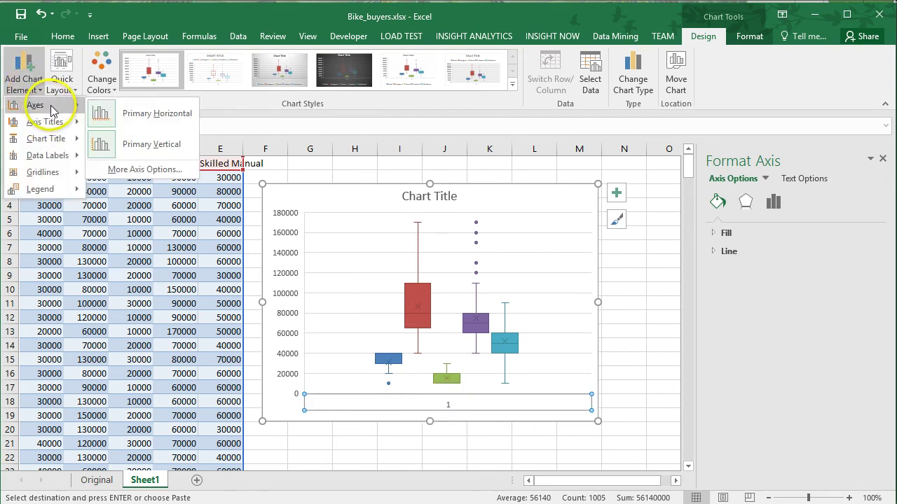
left_click(146, 121)
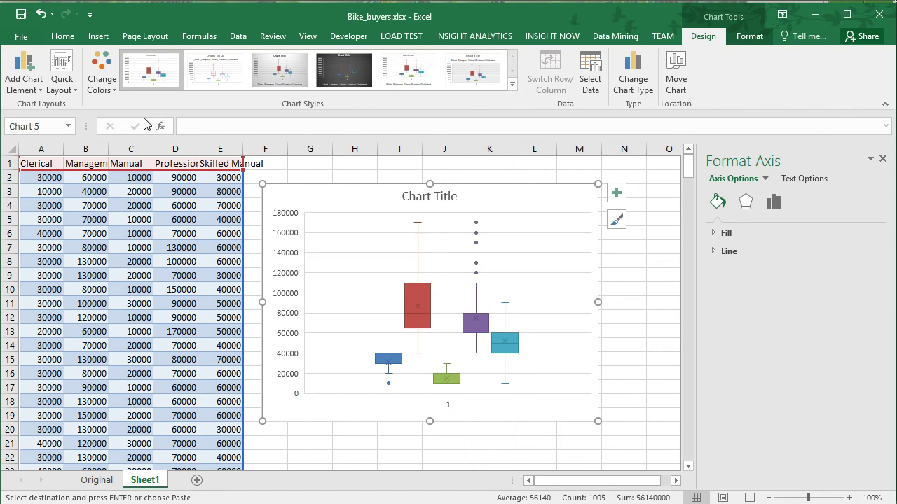
- Add a legend along the bottom of the chart
left_click(24, 82)
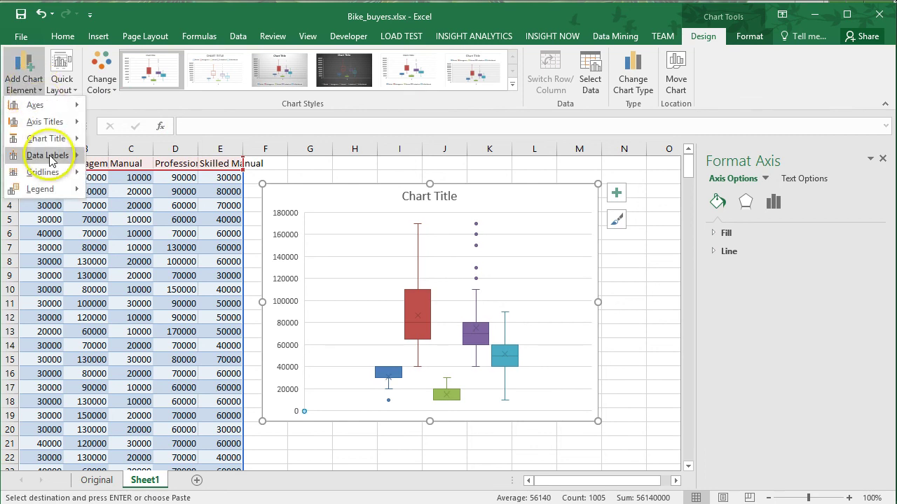
mouse_move(54, 191)
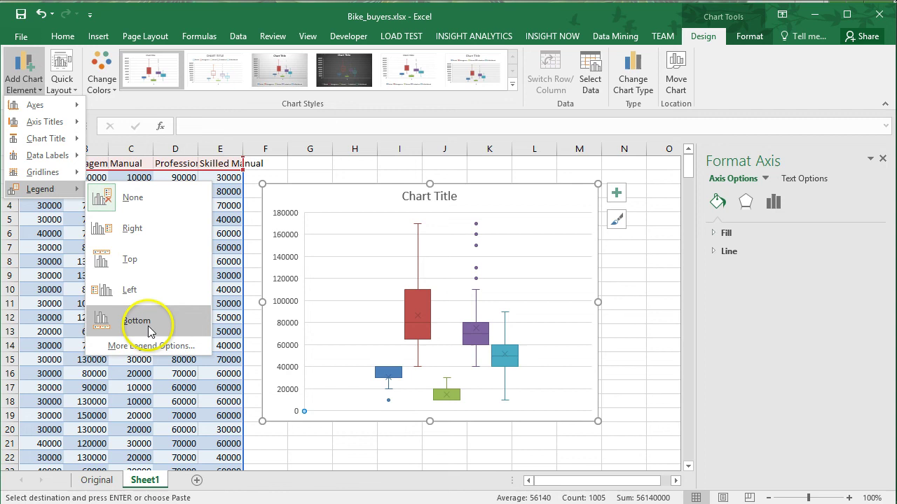
left_click(314, 333)
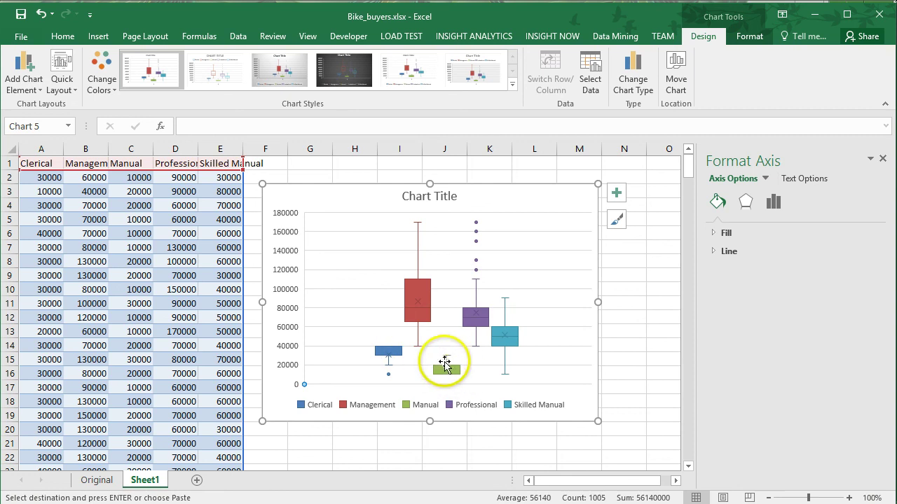
- Replace the chart title placeholder with 'Occupation by Income'
left_click(431, 198)
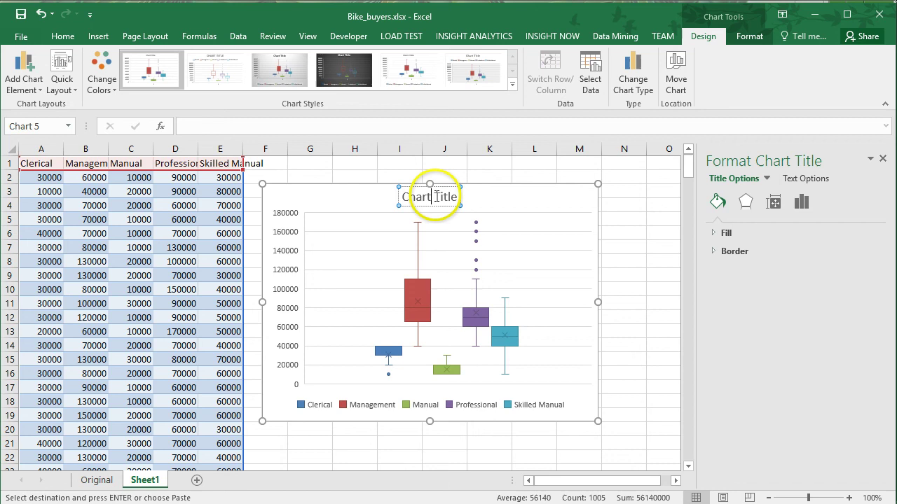
triple_click(436, 194)
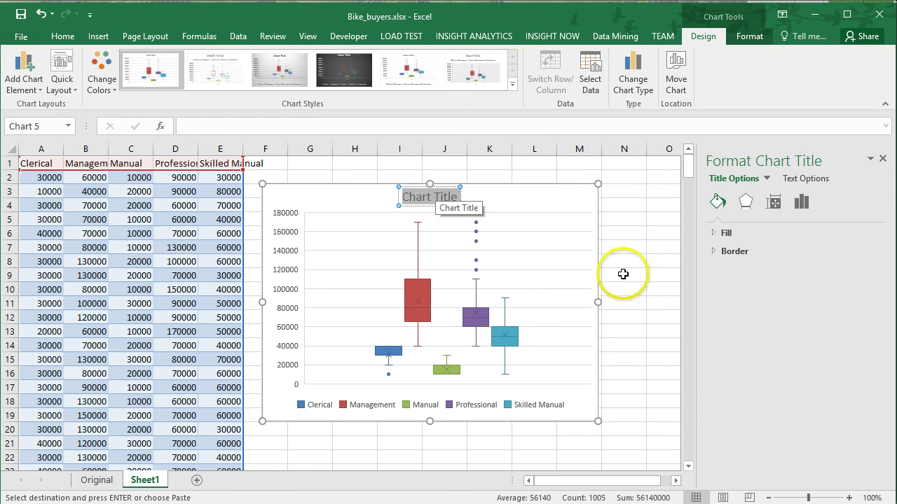
type("Occupation by Income")
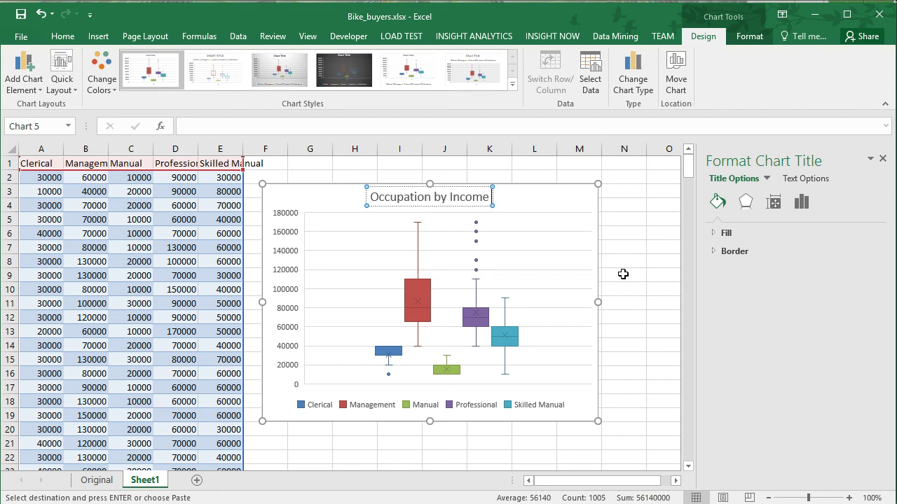
left_click(292, 427)
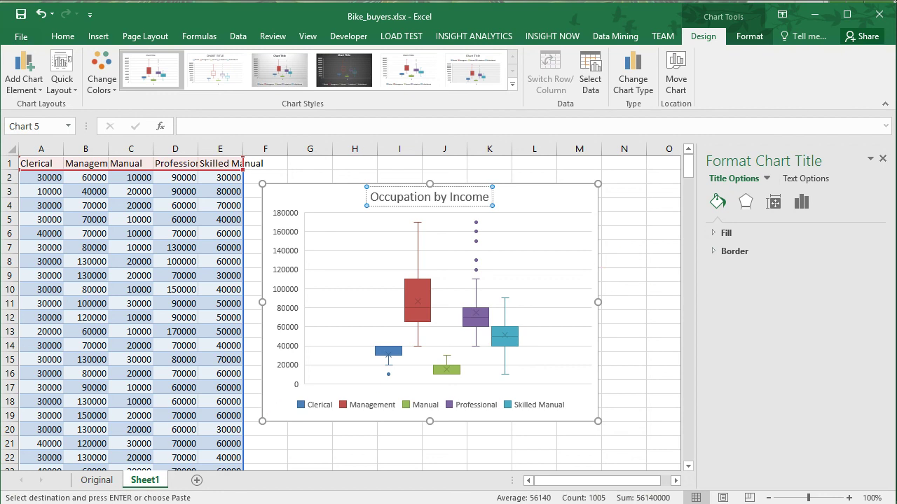